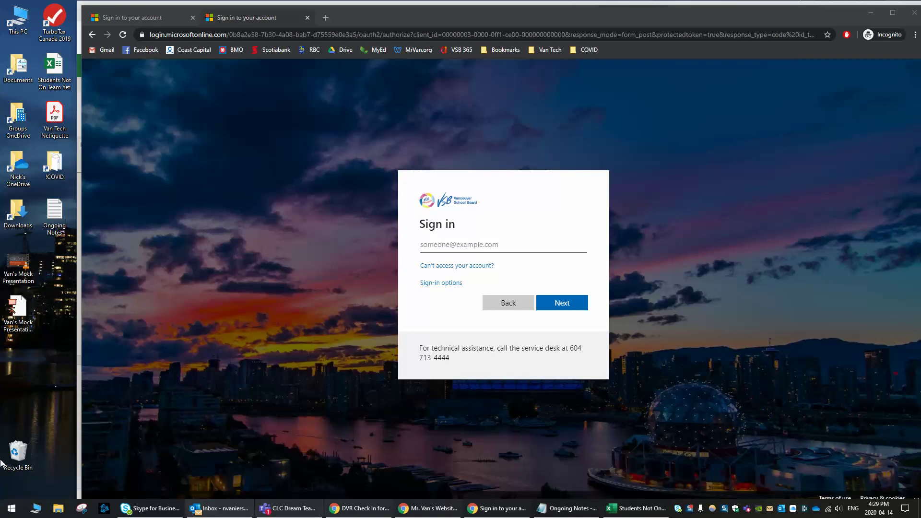
# - Rearrange the presentation files on the desktop, moving the video back to the first column
pyautogui.moveTo(37, 336); pyautogui.dragTo(7, 266)
pyautogui.moveTo(16, 316); pyautogui.dragTo(15, 363)
pyautogui.click(51, 364)
pyautogui.moveTo(47, 335); pyautogui.dragTo(14, 331)
# - Preview Van's Mock Presentation.mp4 in VLC, close it, and return to the browser sign-in page
pyautogui.doubleClick(16, 304)
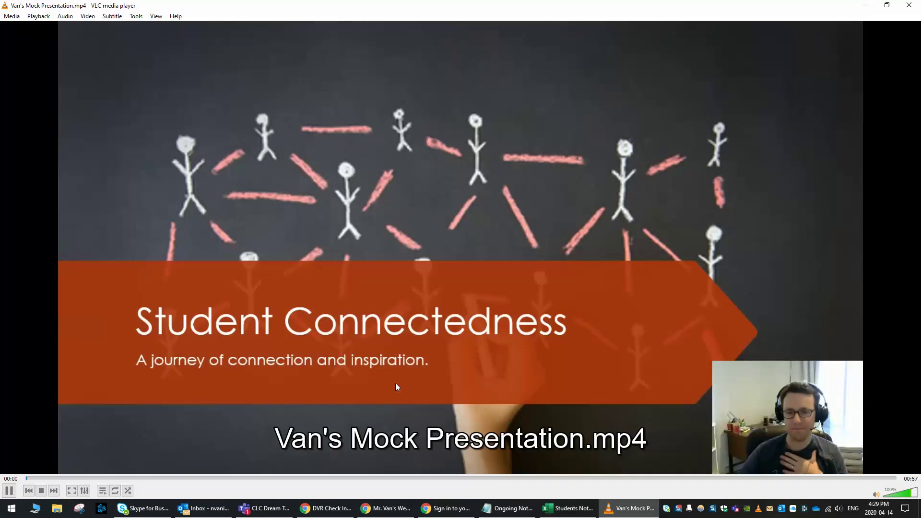
pyautogui.click(909, 5)
pyautogui.moveTo(43, 272); pyautogui.dragTo(33, 390)
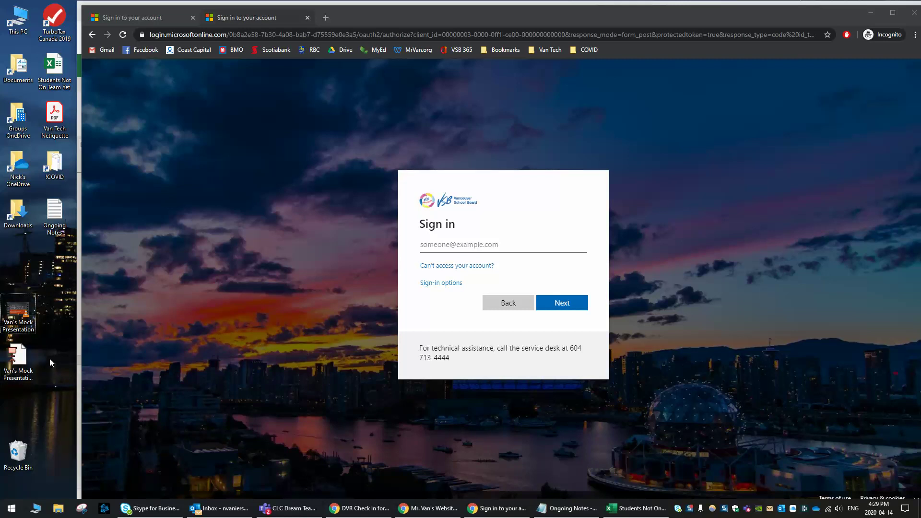
pyautogui.click(161, 17)
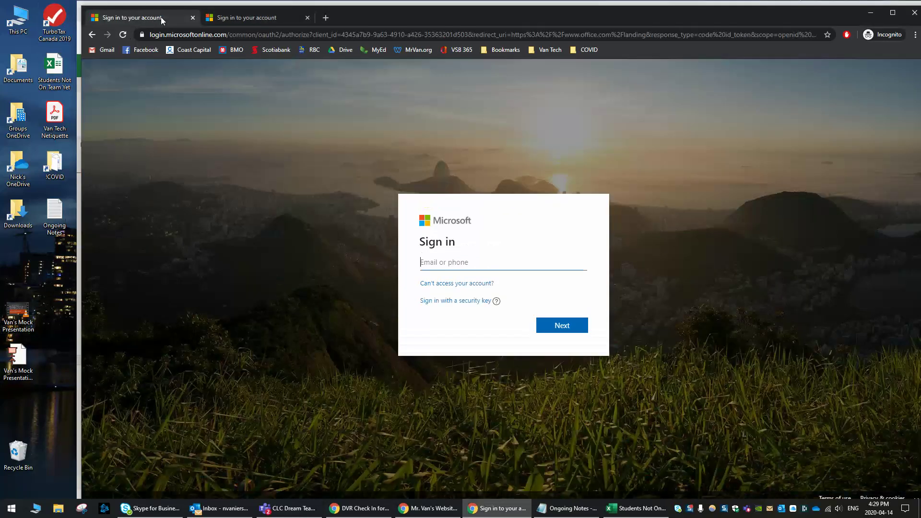
# - Go to office.com in the browser
pyautogui.click(227, 36)
pyautogui.write('offi')
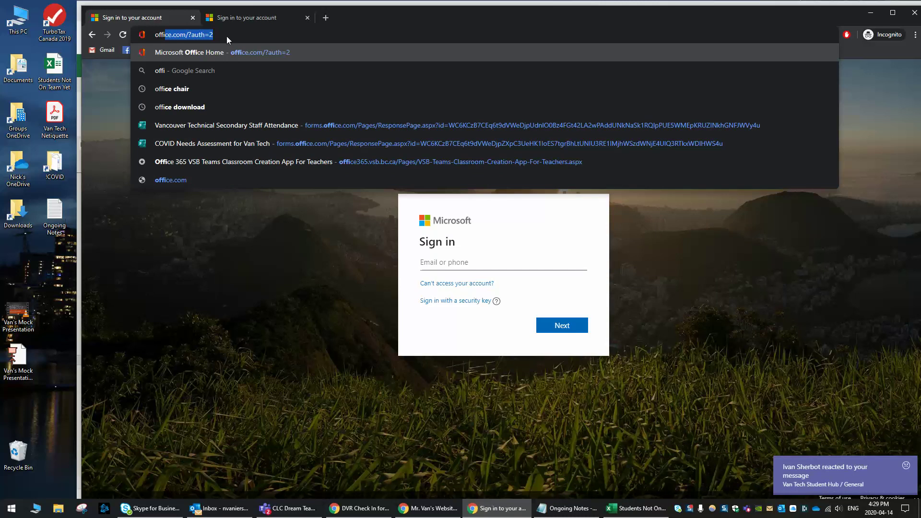
pyautogui.write('ce.com')
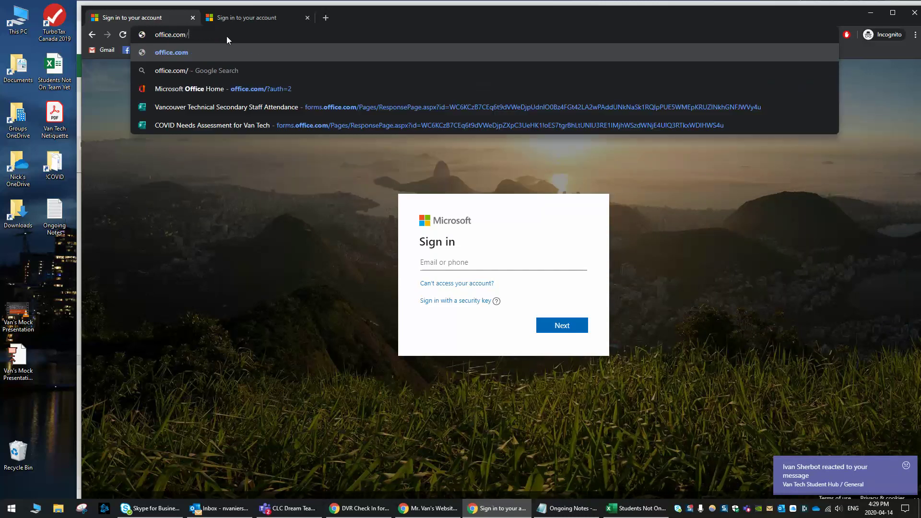
pyautogui.press('Return')
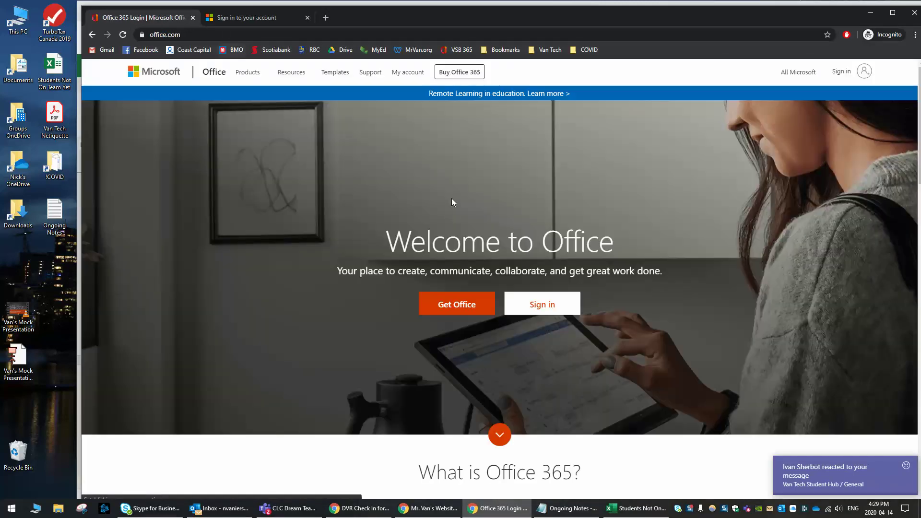
# - Sign in to Office with the school account e-mail and password
pyautogui.click(546, 304)
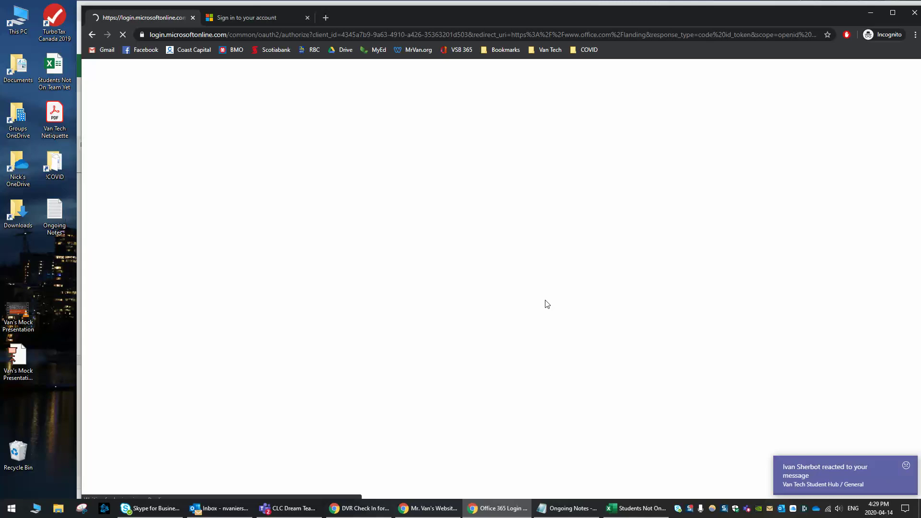
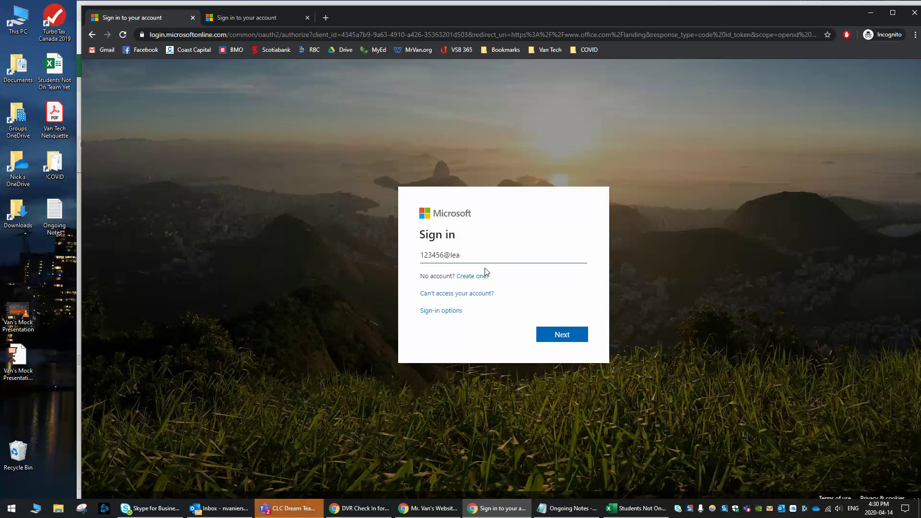
pyautogui.press('Return')
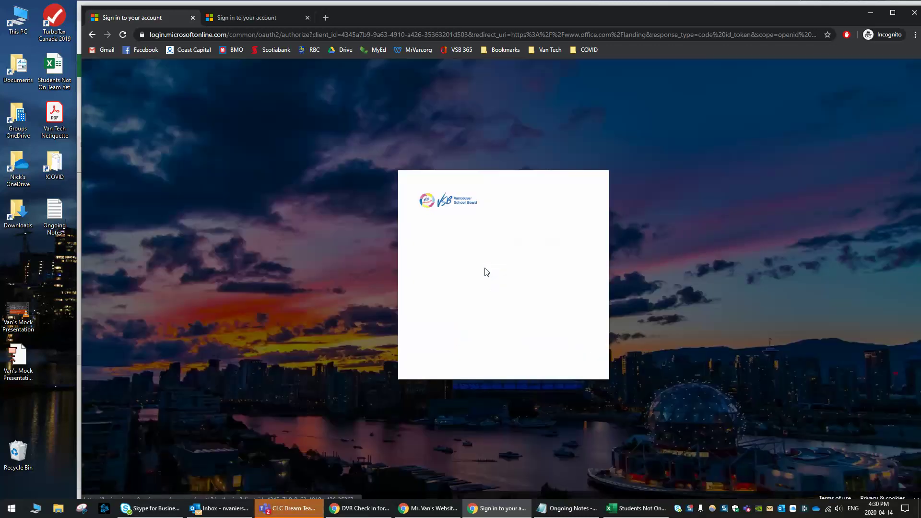
pyautogui.write('••••••••••••')
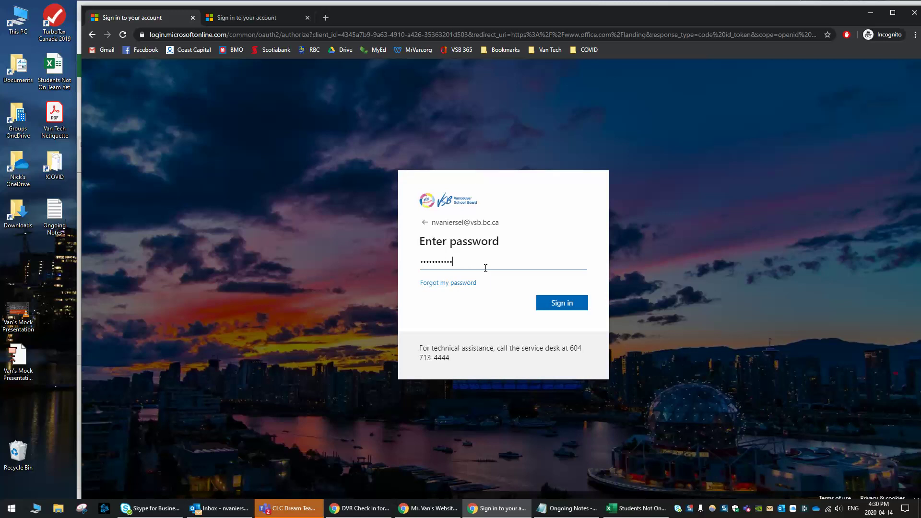
pyautogui.press('Return')
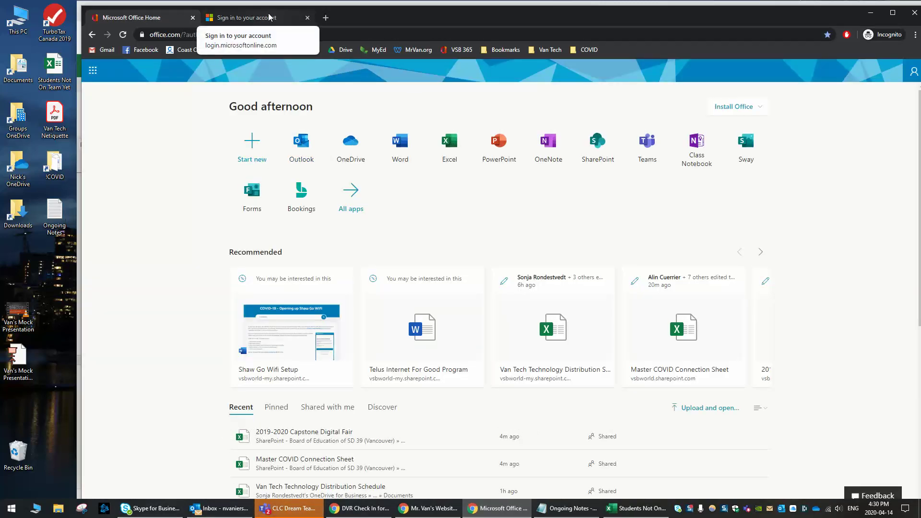
pyautogui.click(243, 17)
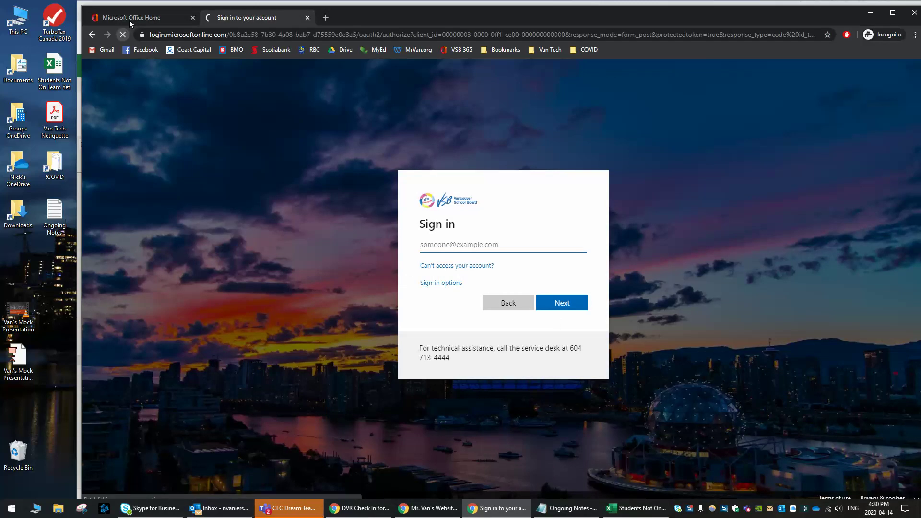
# - Launch OneDrive from the Office home page app icons
pyautogui.click(129, 19)
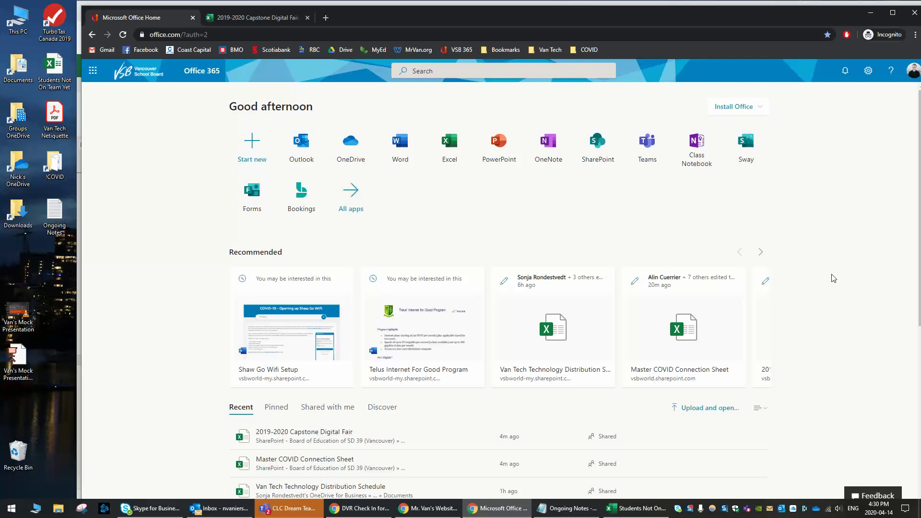
pyautogui.click(352, 146)
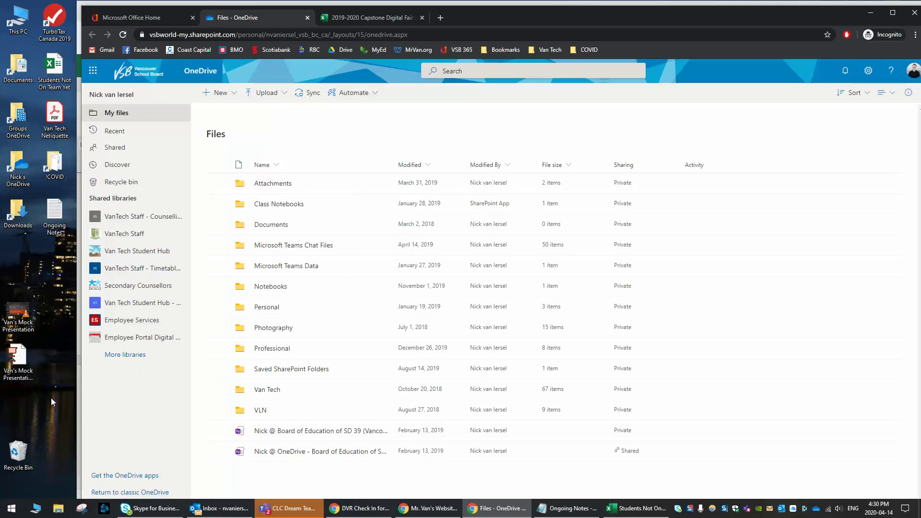
# - Drag Van's Mock Presentation.mp4 and Sample.ppsx into My files and check the upload progress
pyautogui.moveTo(44, 399); pyautogui.dragTo(80, 305)
pyautogui.click(68, 302)
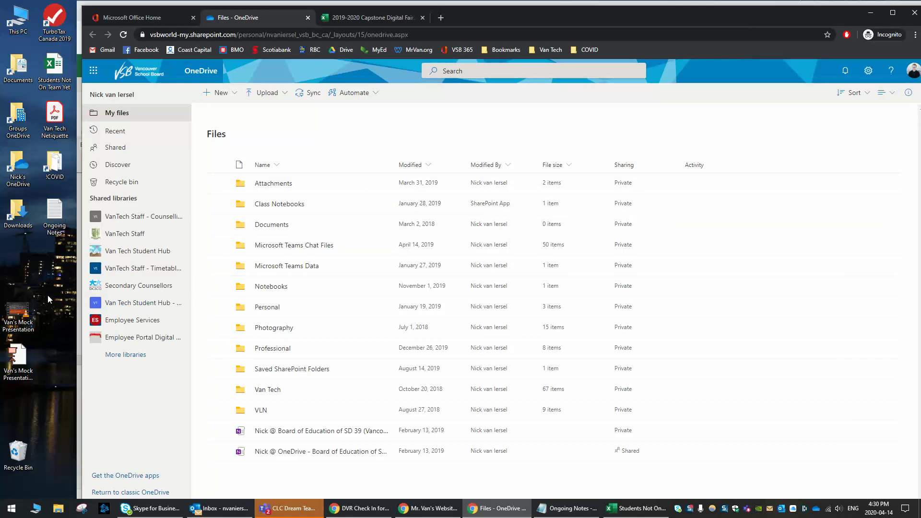
pyautogui.moveTo(46, 290); pyautogui.dragTo(307, 480)
pyautogui.click(797, 93)
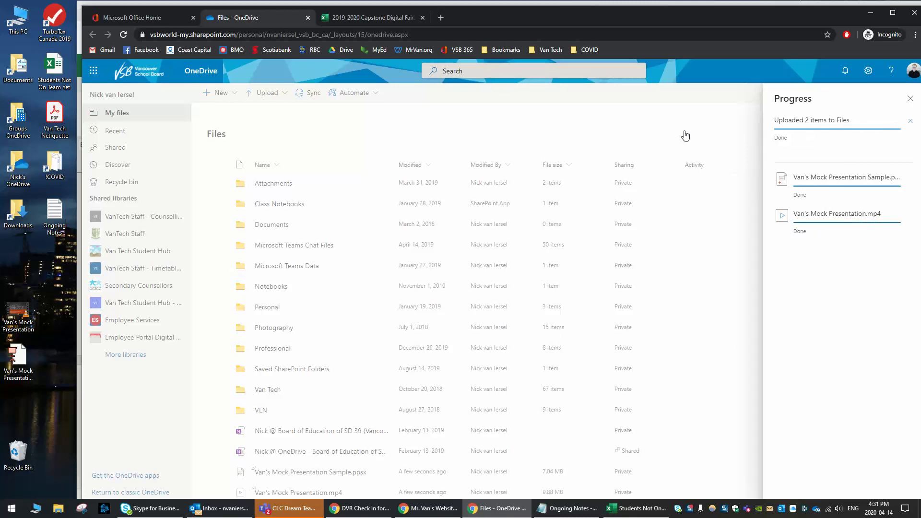
pyautogui.click(911, 99)
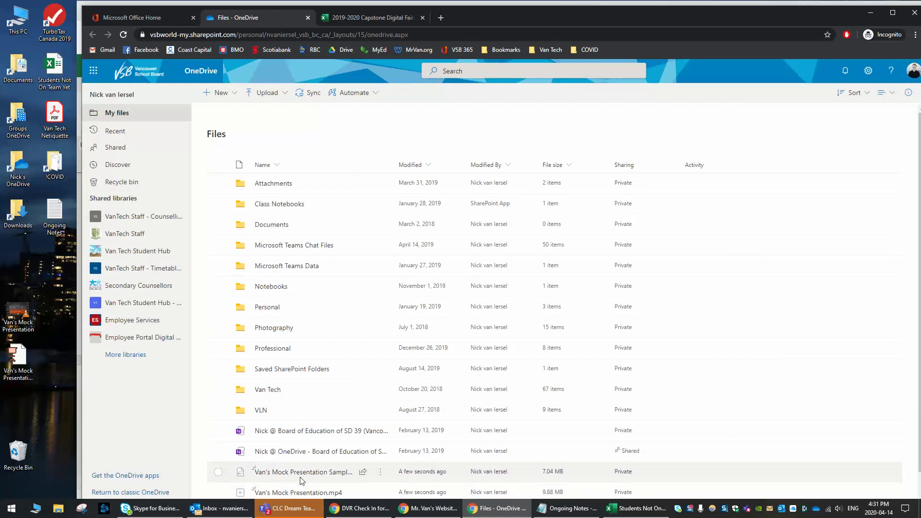
# - Open Manage access for Van's Mock Presentation.mp4 and start sharing it with a link
pyautogui.moveTo(377, 481)
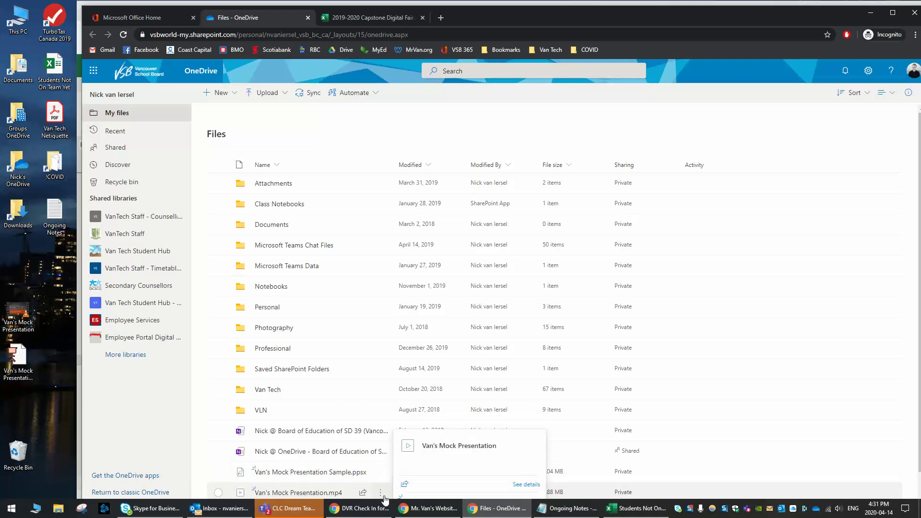
pyautogui.click(381, 493)
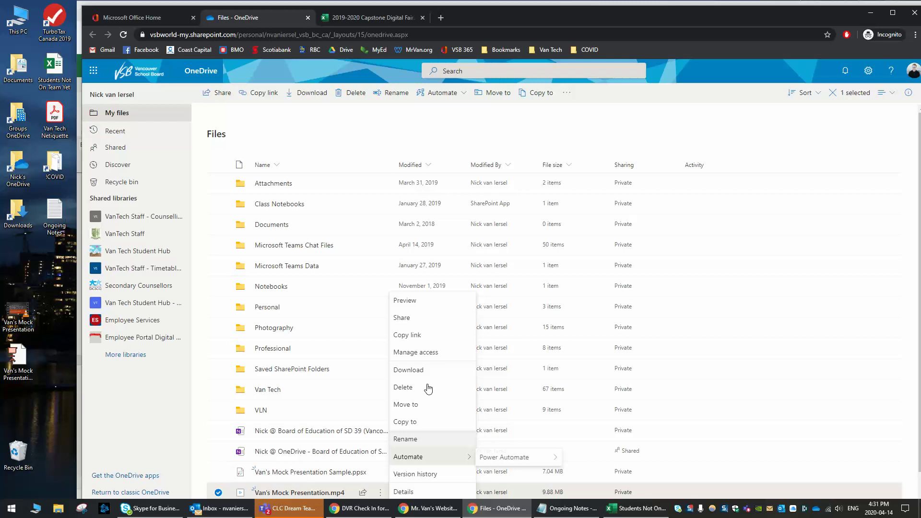
pyautogui.click(436, 359)
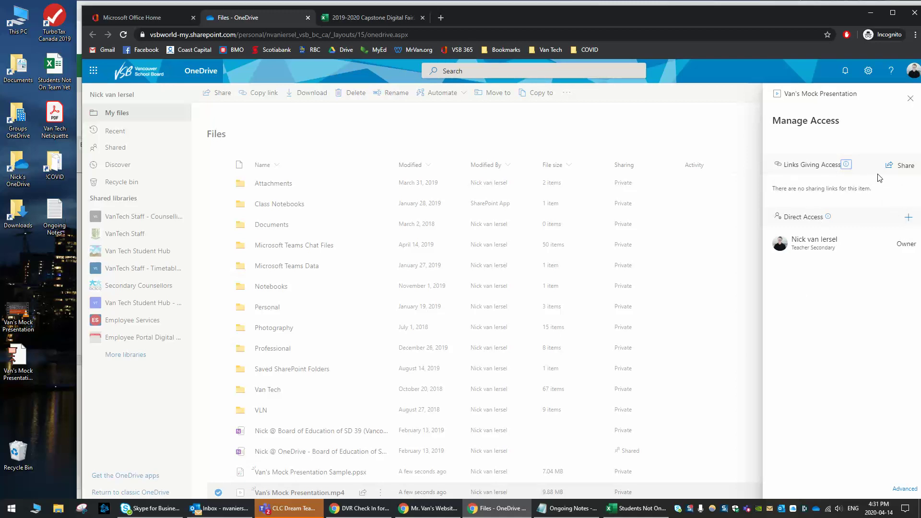
pyautogui.click(901, 167)
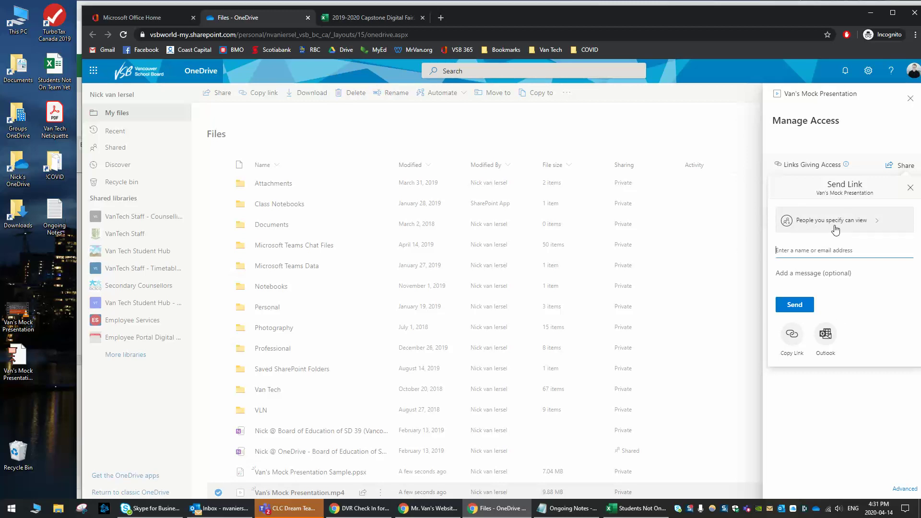
# - Restrict the link to people in Board of Education of SD 39 (Vancouver), view-only, and copy it
pyautogui.click(850, 230)
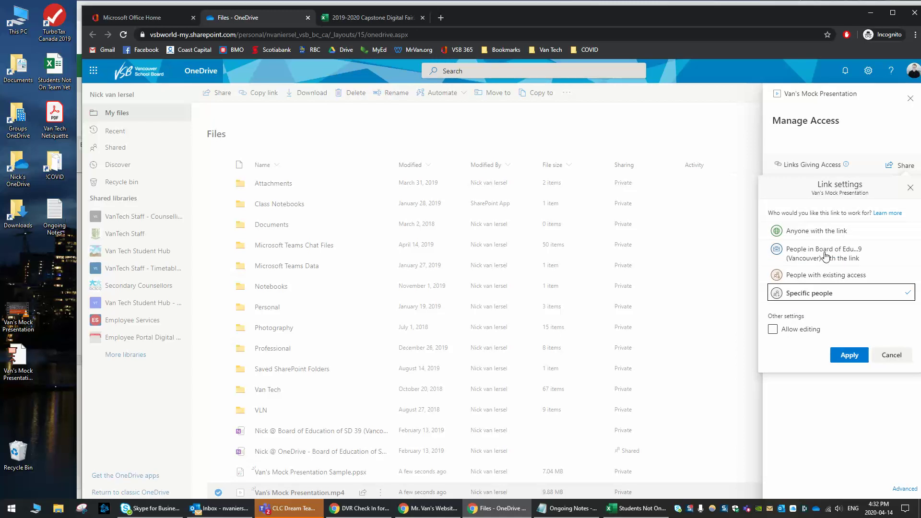
pyautogui.click(826, 256)
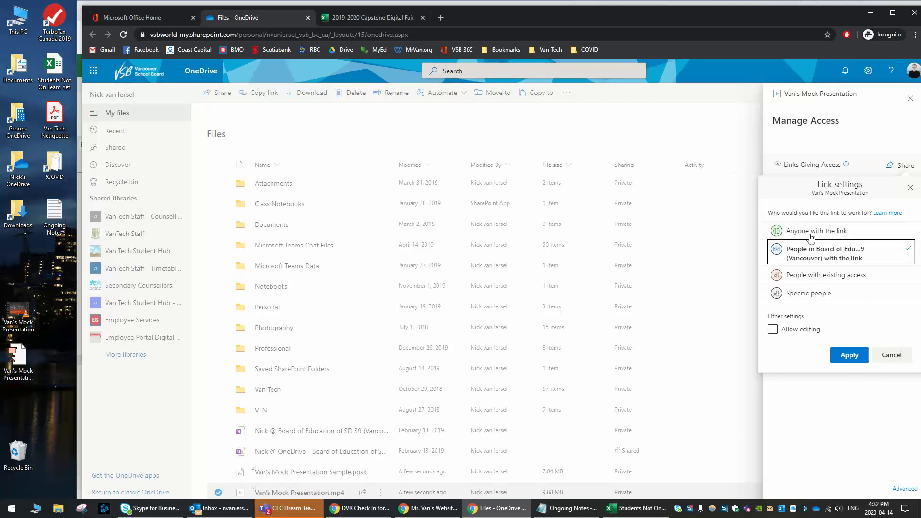
pyautogui.click(794, 333)
pyautogui.click(796, 335)
pyautogui.click(855, 356)
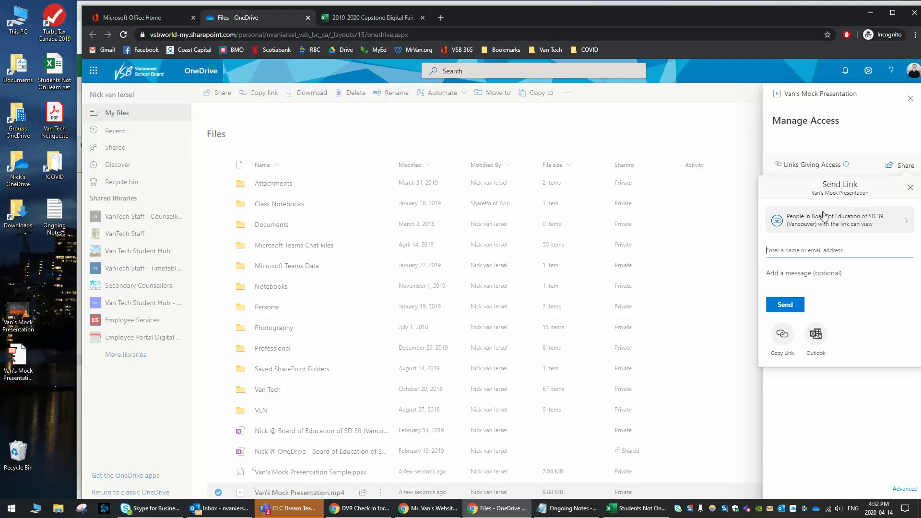
pyautogui.click(783, 338)
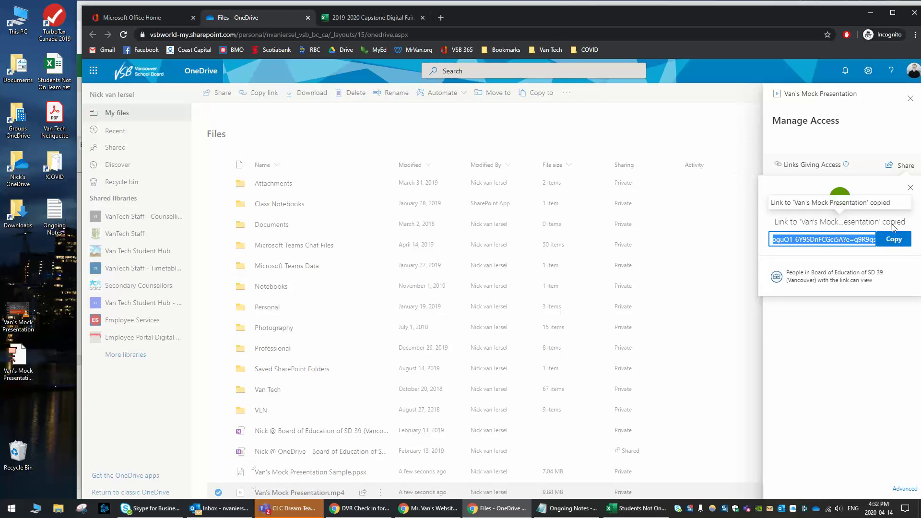
pyautogui.click(899, 243)
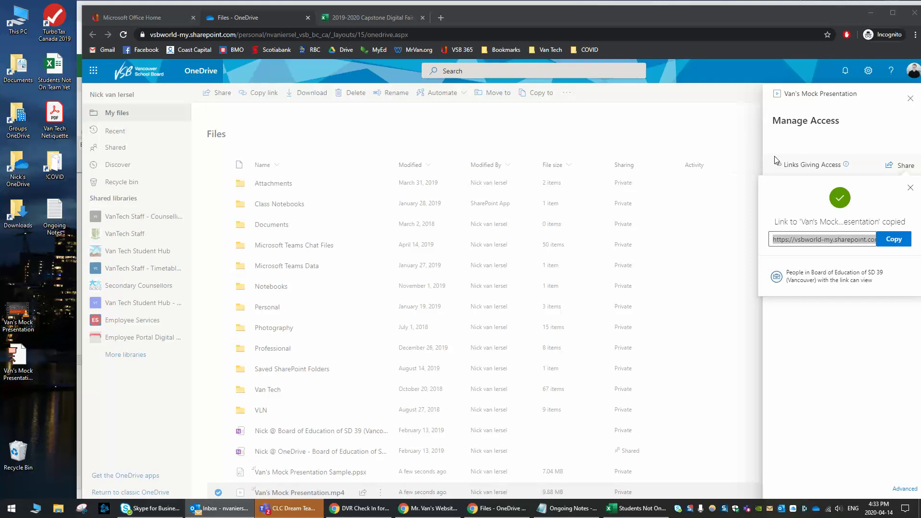
# - Draft an email with subject 'Link to', the pasted video link, and 'Hey, Give me an A! :)'
pyautogui.click(342, 206)
pyautogui.write('Lin')
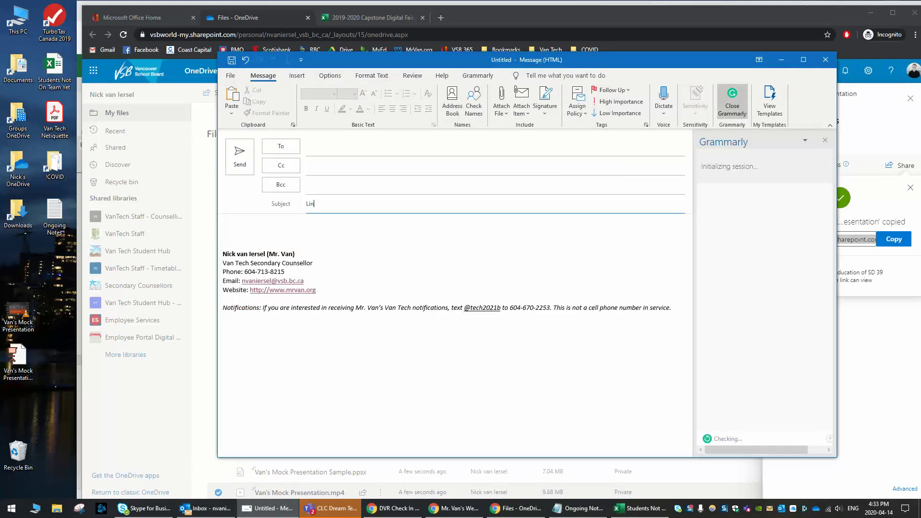
pyautogui.write('k to Presentation')
pyautogui.press('Tab')
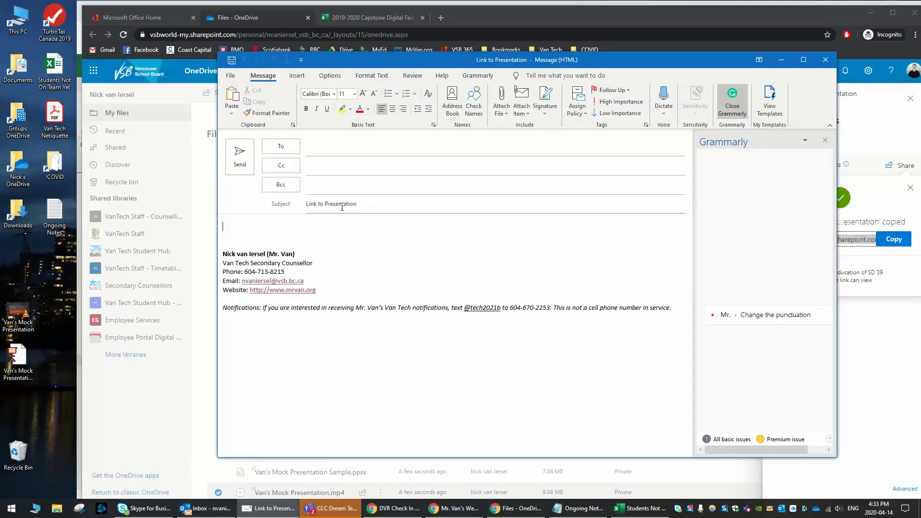
pyautogui.hotkey('ctrl', 'v')
pyautogui.press('Return')
pyautogui.press('Return')
pyautogui.write('Hey, Give m')
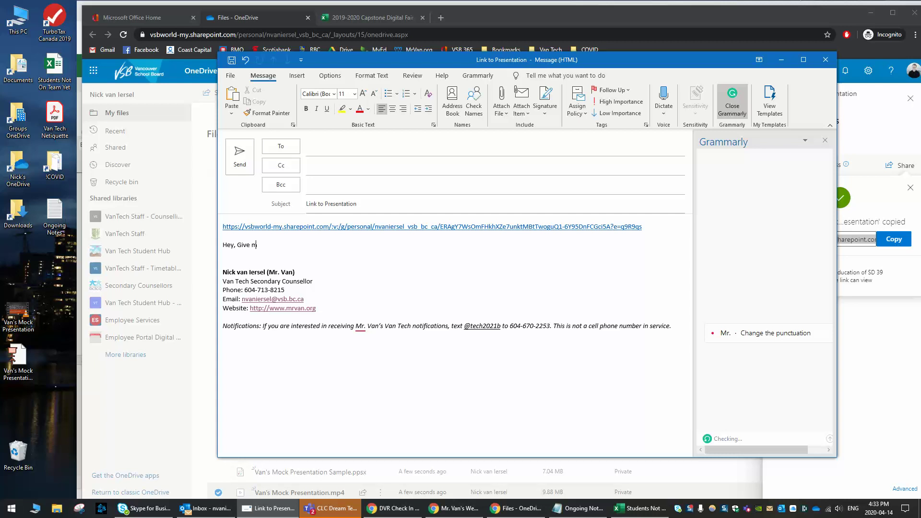
pyautogui.write('e an A! :)')
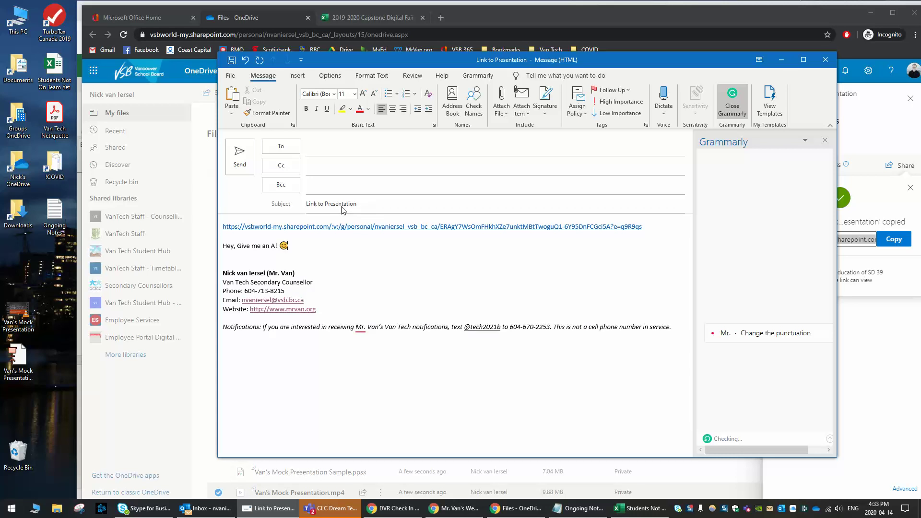
# - Add a suggested recipient, then discard the draft and switch to the Capstone spreadsheet
pyautogui.click(355, 146)
pyautogui.write('nvan')
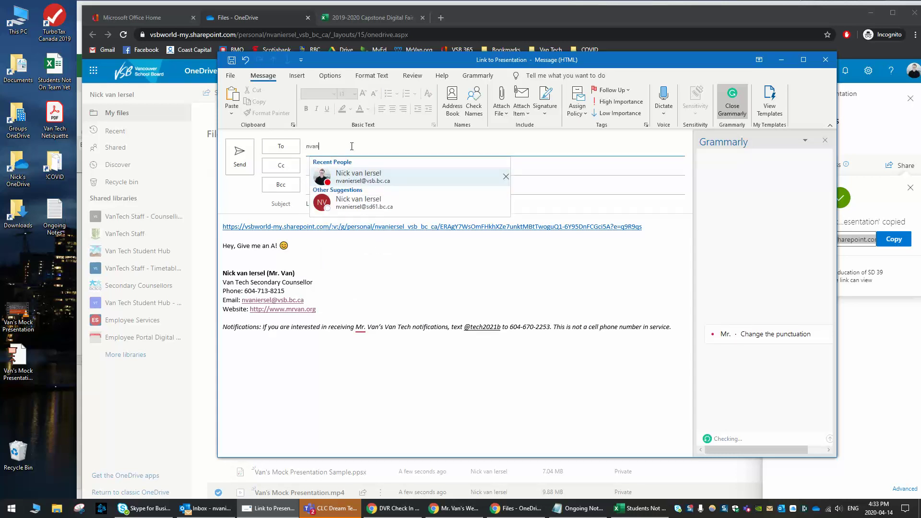
pyautogui.press('Down')
pyautogui.press('Return')
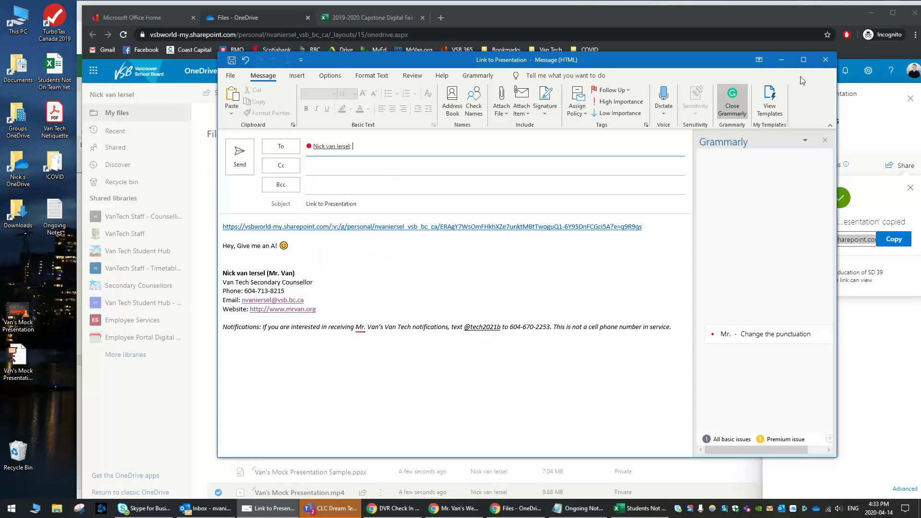
pyautogui.click(825, 63)
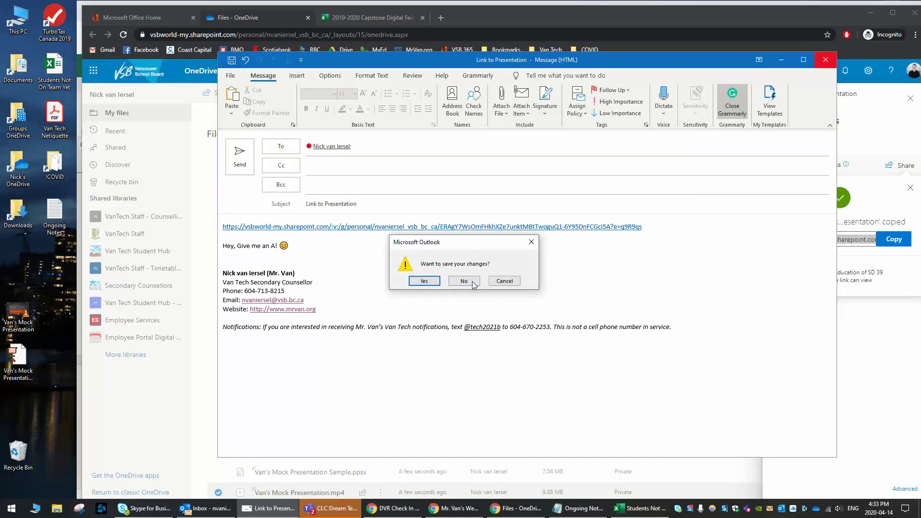
pyautogui.click(472, 281)
pyautogui.click(363, 17)
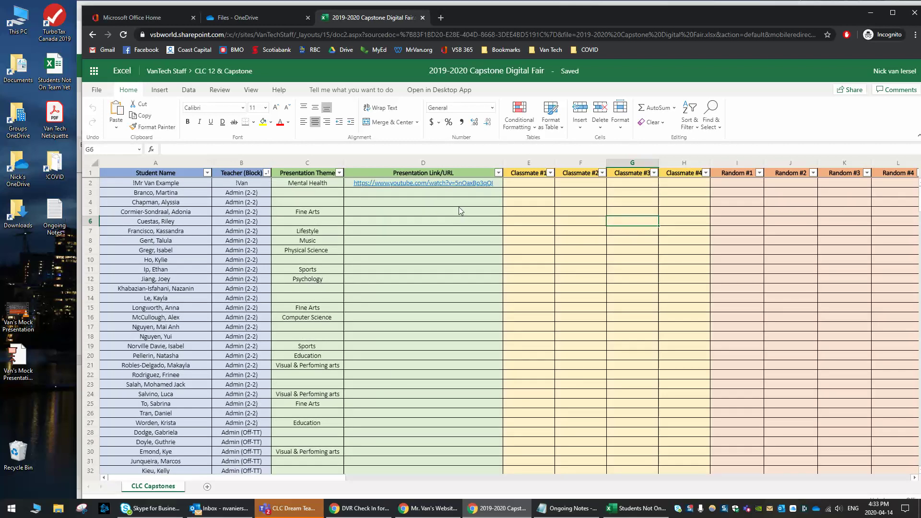
# - Paste the copied video link into cell D3 and commit the entry
pyautogui.click(397, 194)
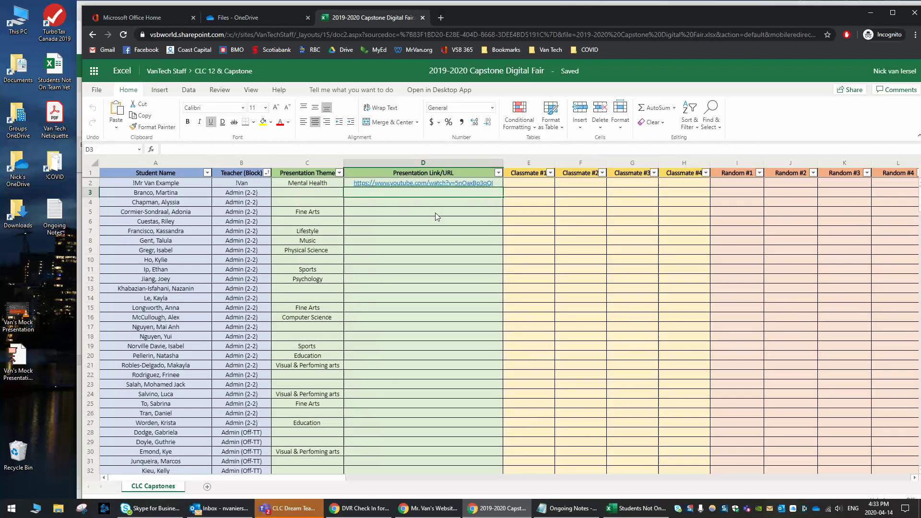
pyautogui.hotkey('ctrl', 'v')
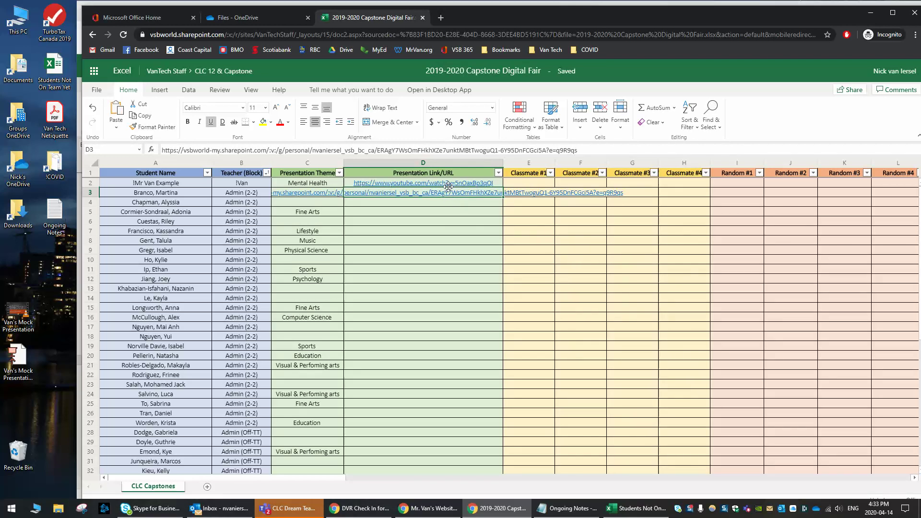
pyautogui.click(430, 233)
pyautogui.click(450, 282)
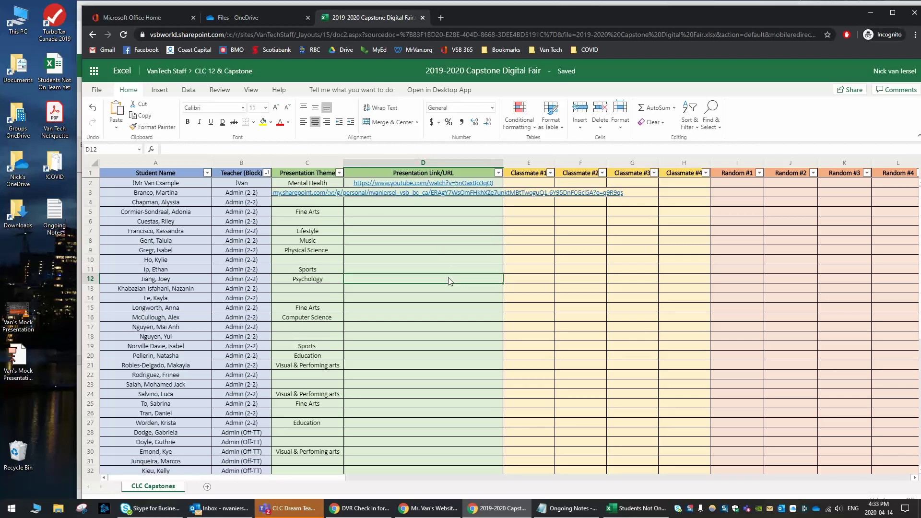
# - Follow the video hyperlink in cell D3 to test it in a new tab
pyautogui.click(380, 193)
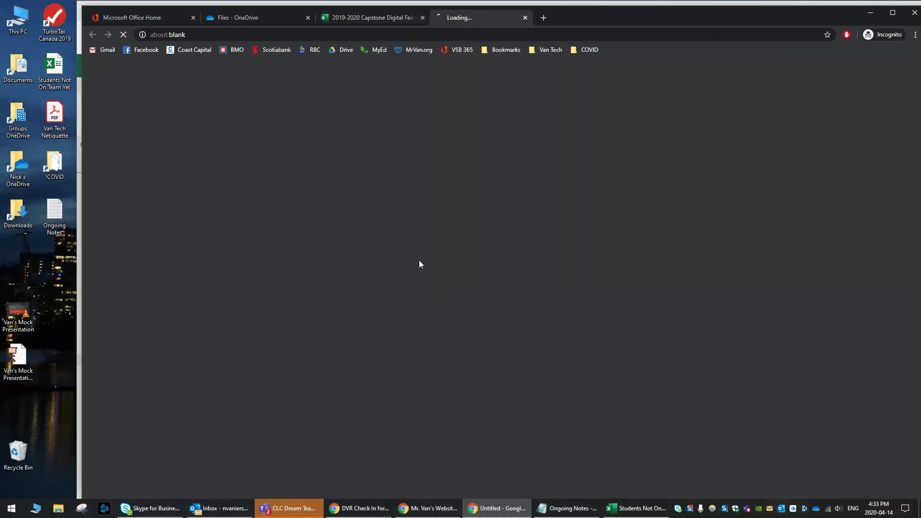